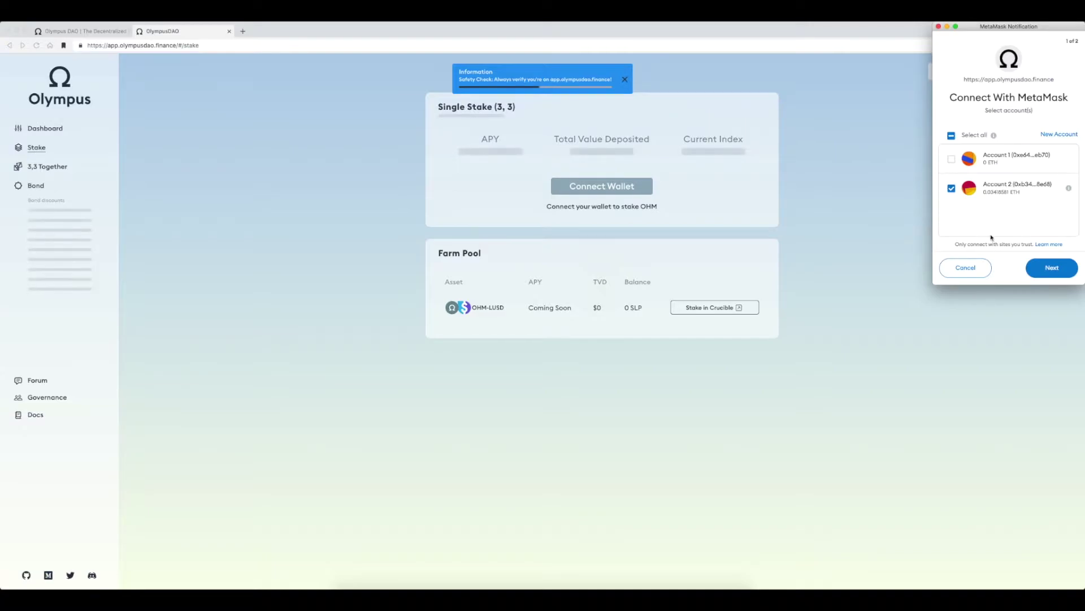
Cancel the MetaMask account connection request from OlympusDAO.
{"action": "left_click", "coordinate": [979, 269]}
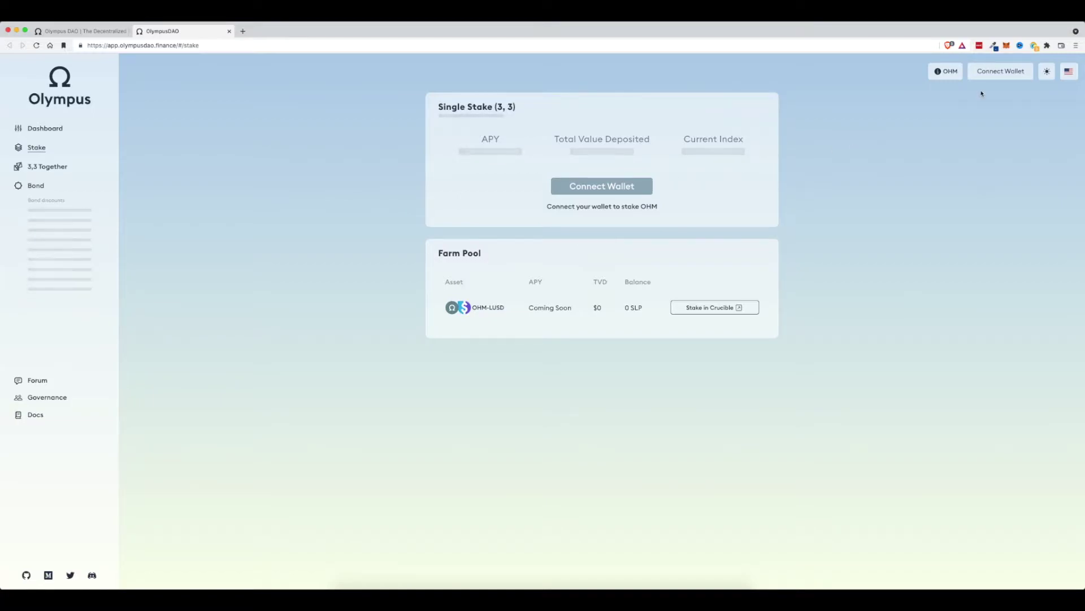
Connect MetaMask Account 2 to the OlympusDAO site.
{"action": "left_click", "coordinate": [1001, 71]}
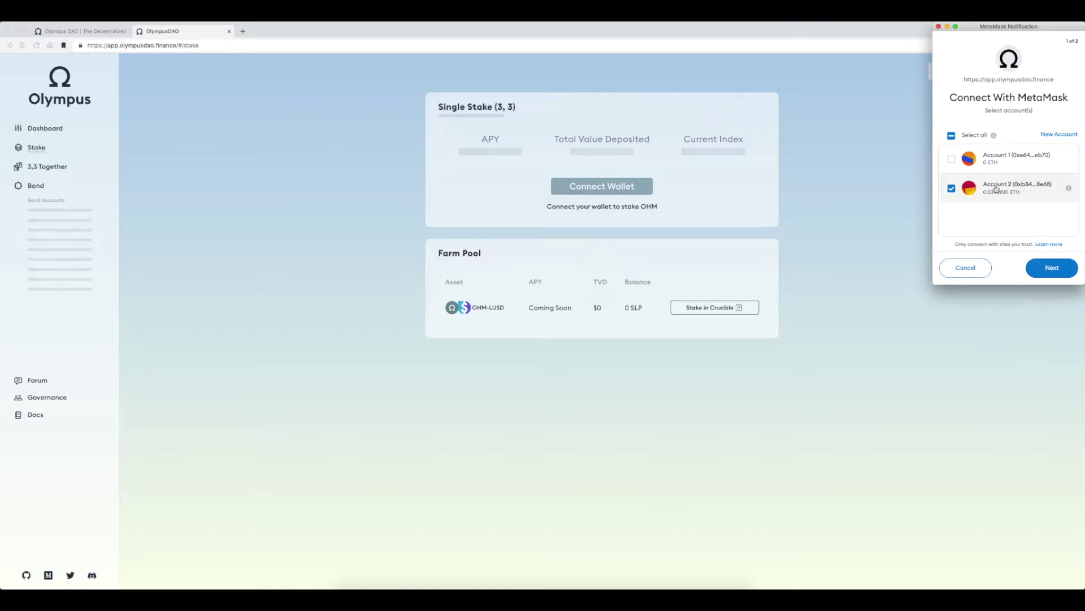
{"action": "left_click", "coordinate": [1049, 266]}
{"action": "left_click", "coordinate": [1056, 269]}
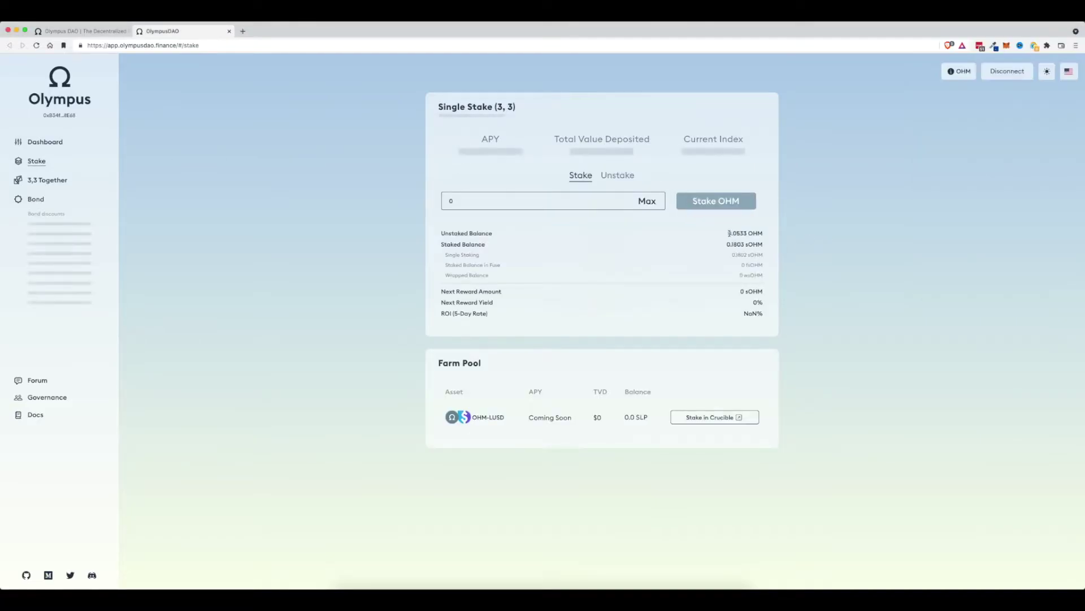
Point out the 0.0533 OHM and 0.1803 sOHM balances, then switch to unstaking.
{"action": "left_click_drag", "start_coordinate": [729, 233], "coordinate": [746, 232]}
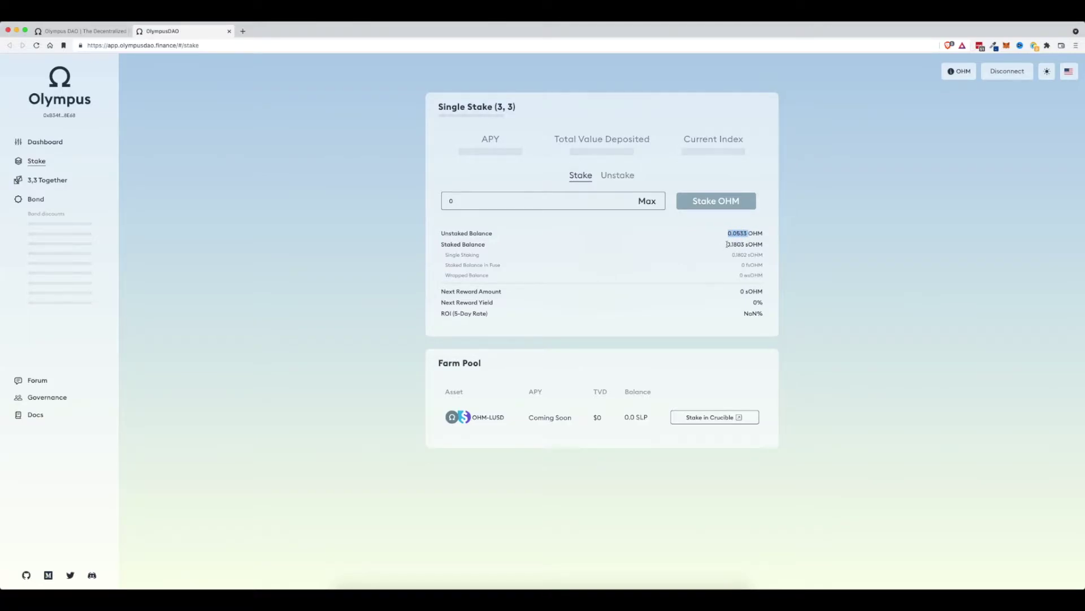
{"action": "left_click_drag", "start_coordinate": [726, 244], "coordinate": [745, 244]}
{"action": "left_click", "coordinate": [617, 175]}
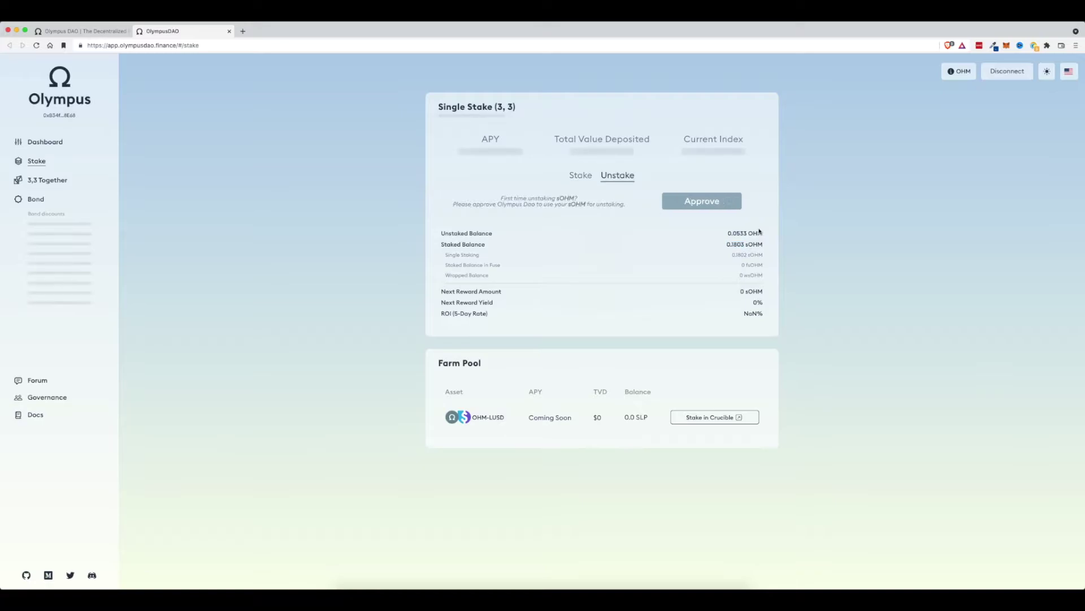
Approve sOHM for unstaking, checking the fee and confirming the spending permission in MetaMask.
{"action": "left_click", "coordinate": [705, 201]}
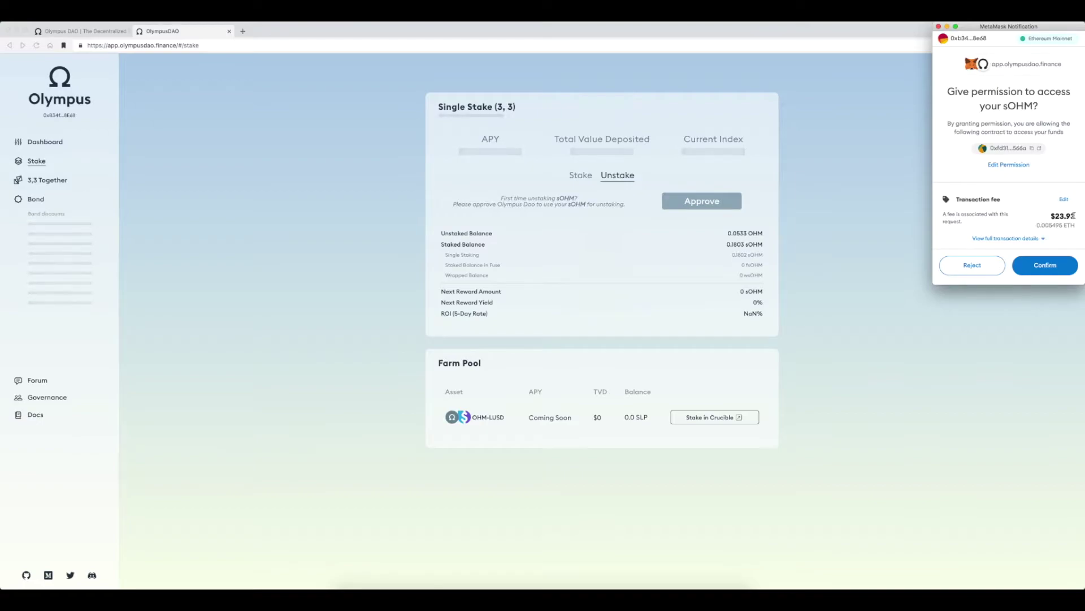
{"action": "double_click", "coordinate": [1050, 216]}
{"action": "left_click", "coordinate": [1045, 270]}
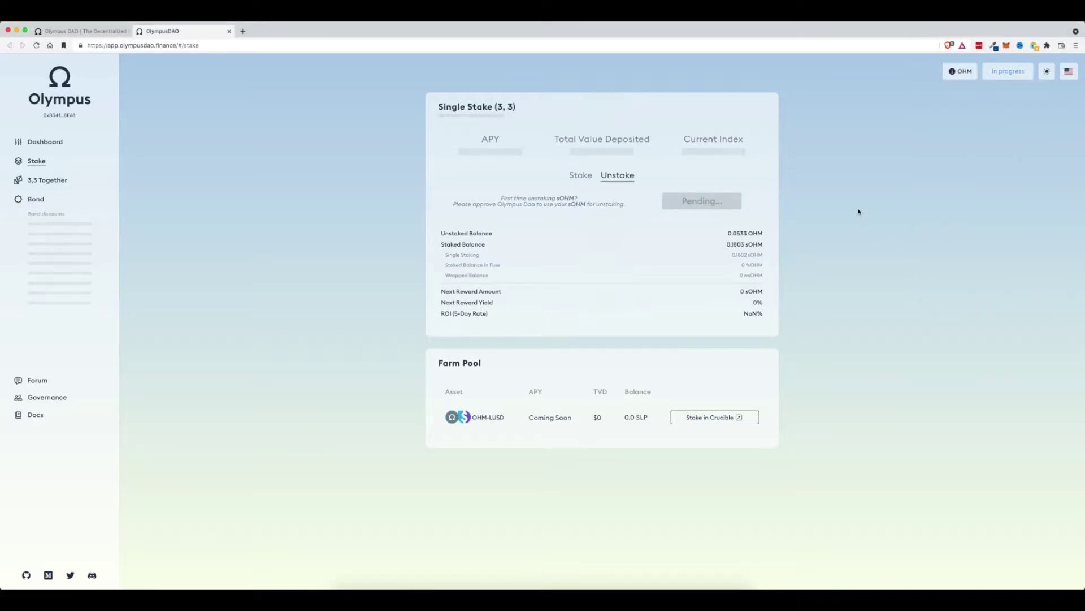
{"action": "left_click", "coordinate": [1006, 45]}
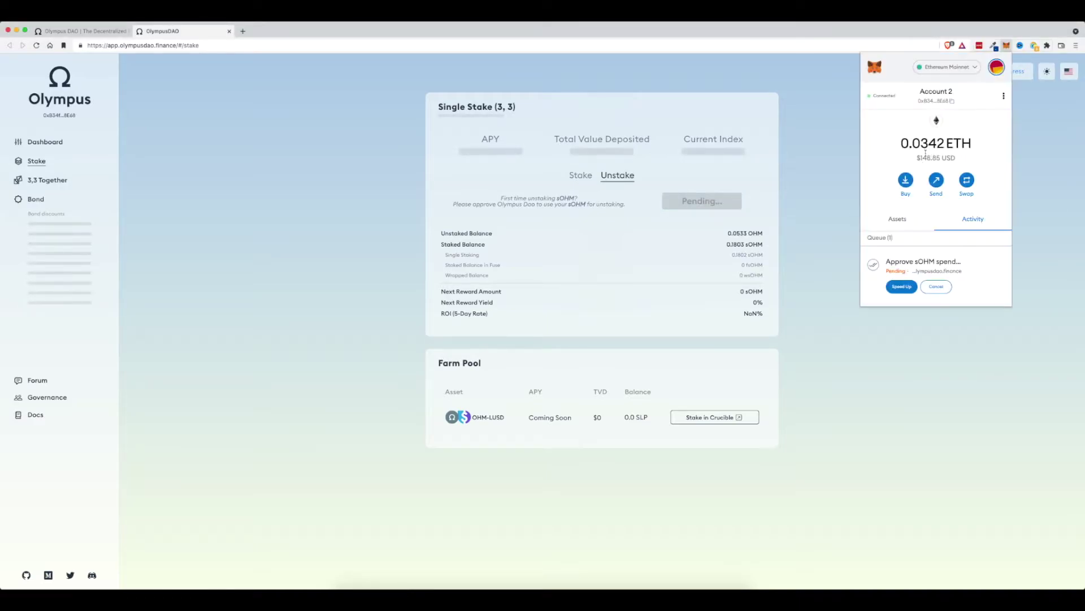
{"action": "left_click", "coordinate": [896, 219]}
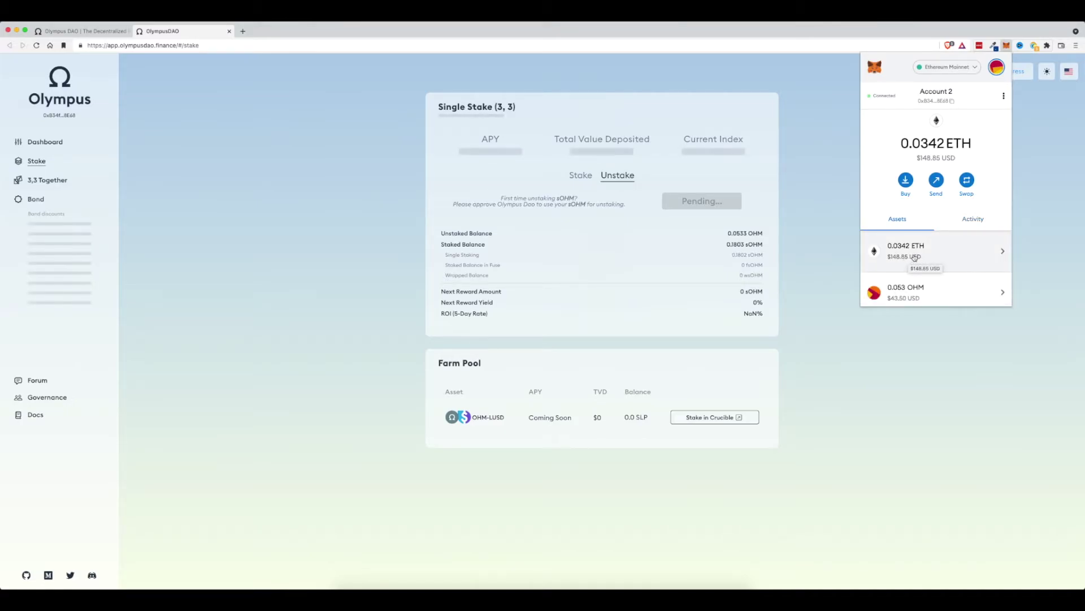
{"action": "left_click", "coordinate": [971, 219]}
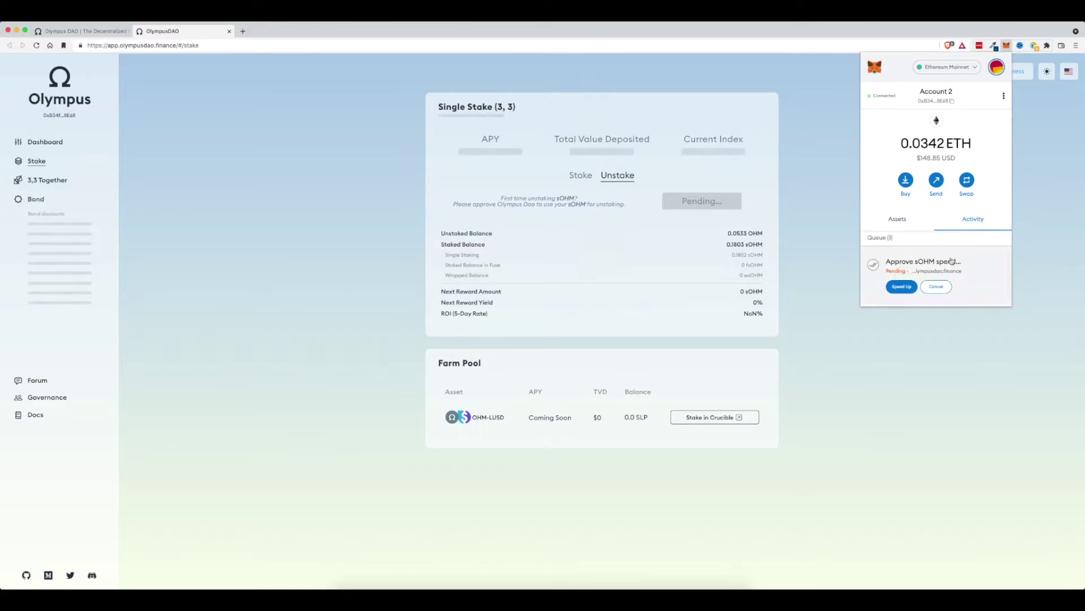
{"action": "scroll", "coordinate": [951, 261], "scroll_direction": "down", "scroll_amount": 1}
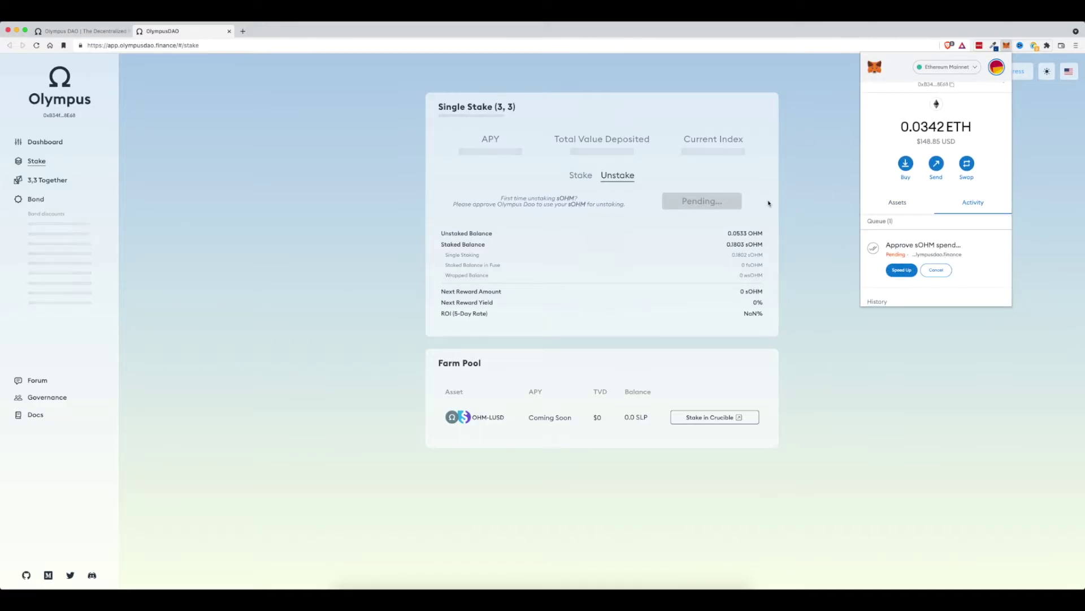
{"action": "left_click", "coordinate": [806, 213]}
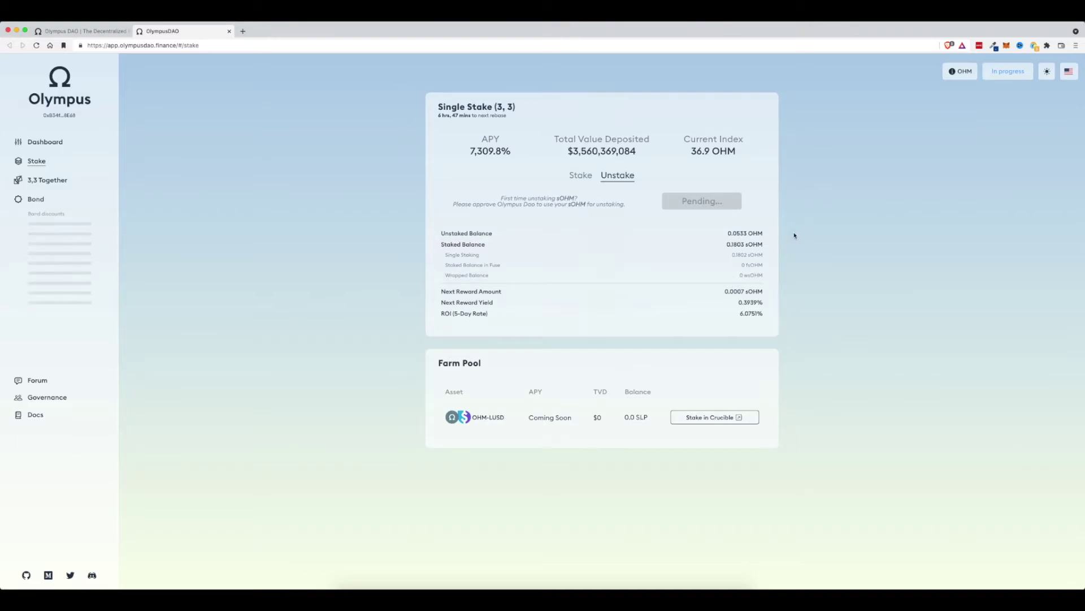
Verify the sOHM spend approval in wallet activity and check the 0.0271 ETH and 0.053 OHM balances.
{"action": "left_click", "coordinate": [584, 176]}
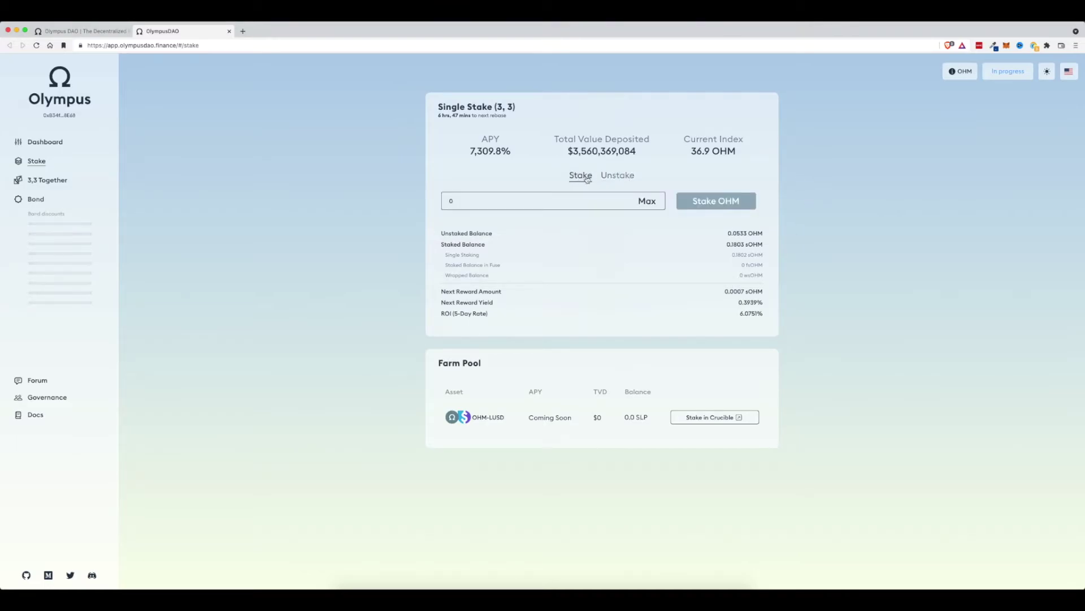
{"action": "left_click", "coordinate": [619, 176]}
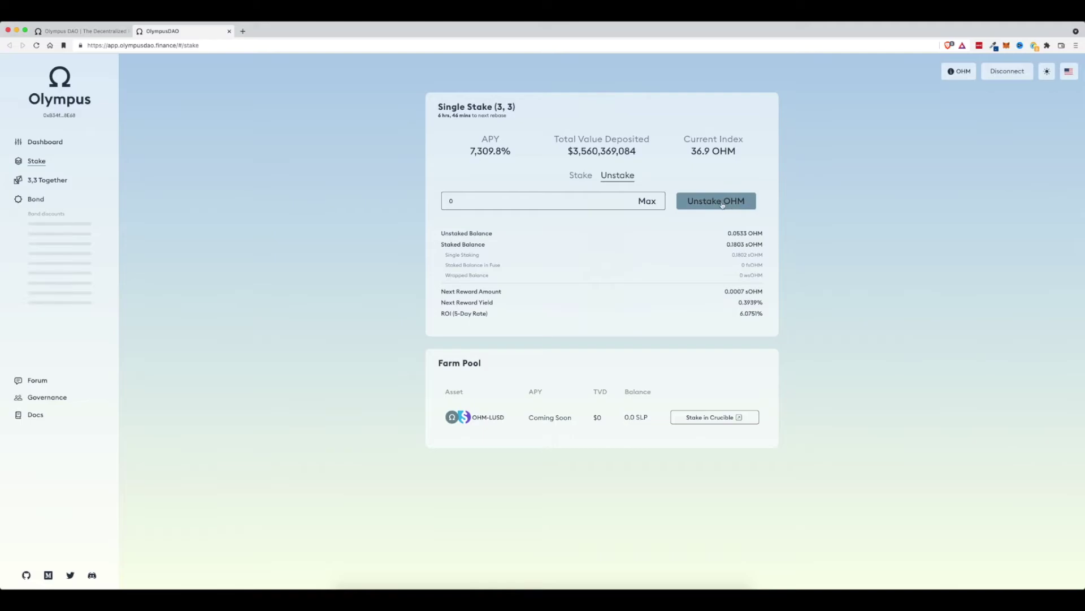
{"action": "left_click", "coordinate": [1005, 49]}
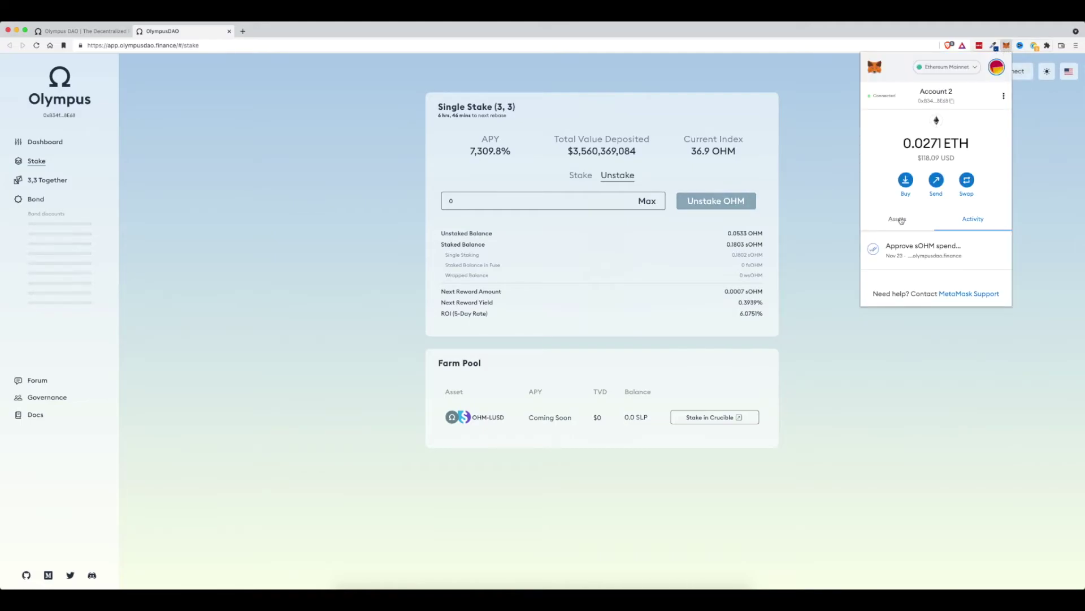
{"action": "left_click", "coordinate": [948, 250]}
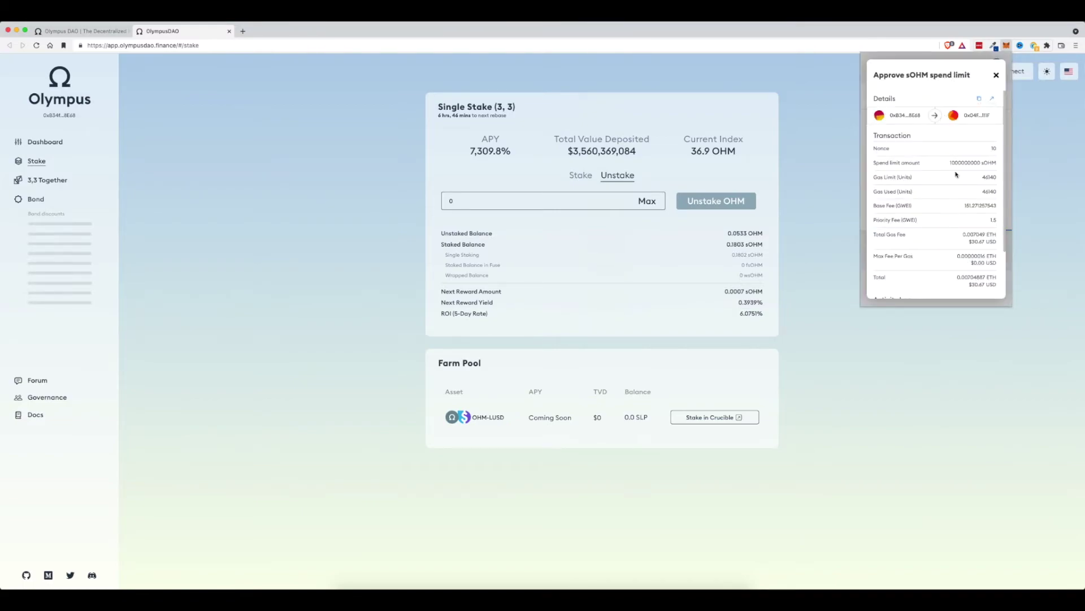
{"action": "left_click", "coordinate": [996, 74]}
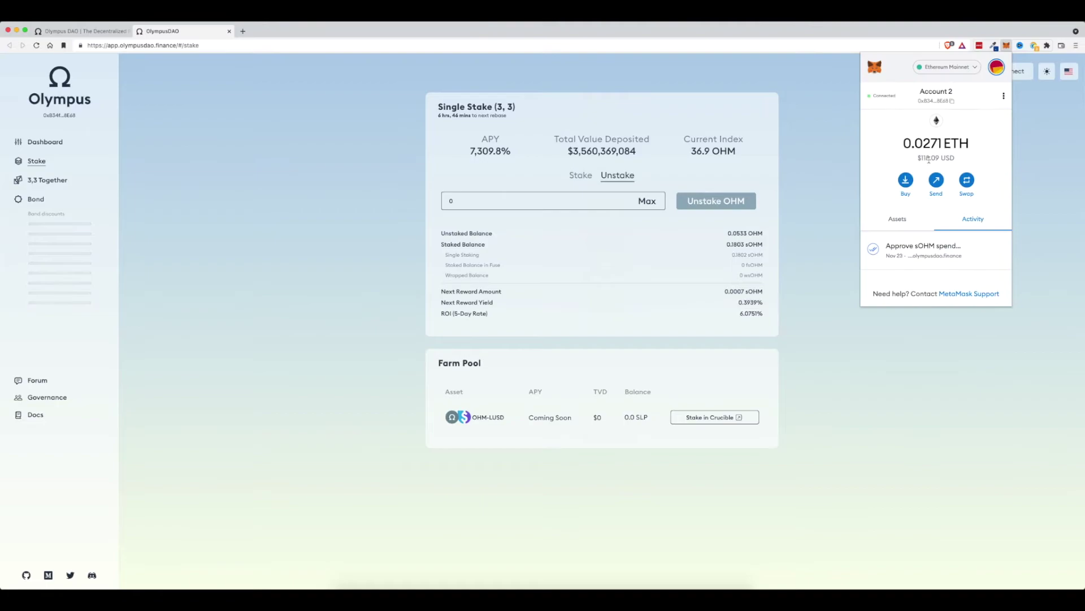
{"action": "left_click", "coordinate": [899, 219]}
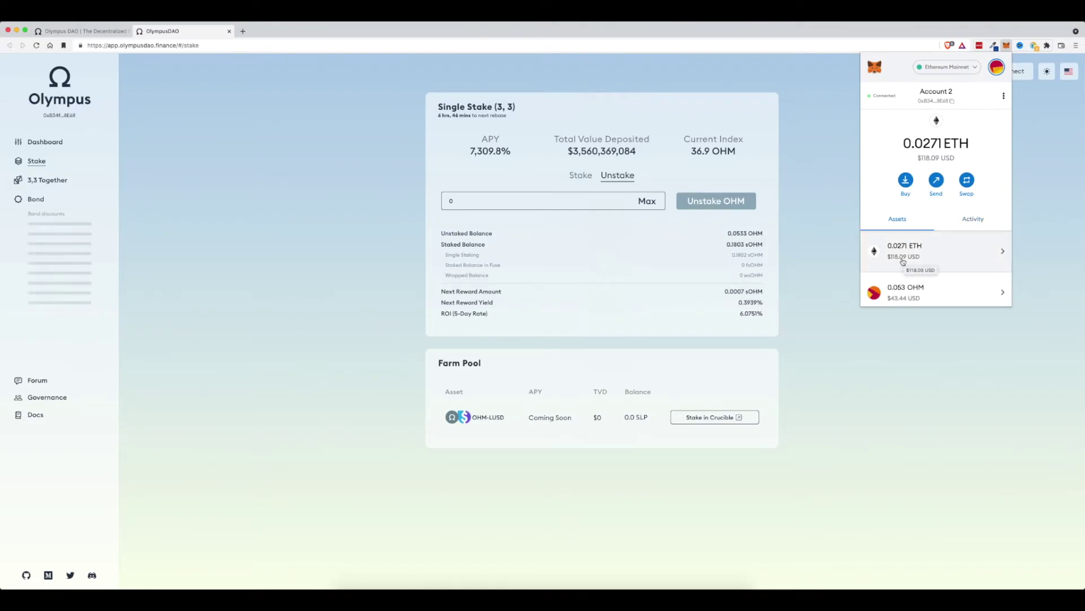
{"action": "left_click", "coordinate": [820, 256]}
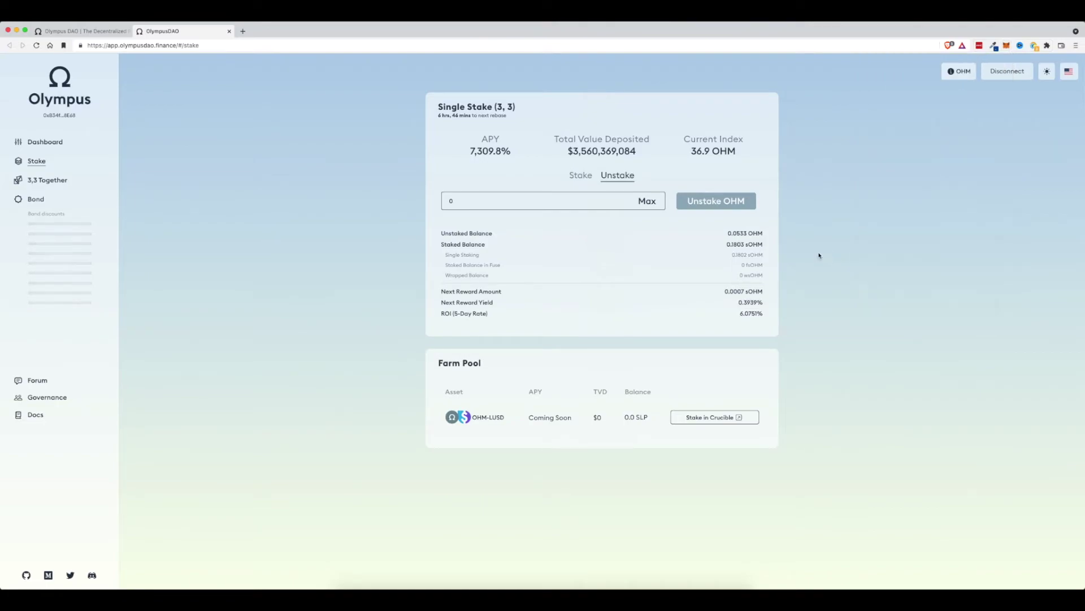
Unstake the full 0.180283047 sOHM, review the $39.90 gas fee, and reject the transaction.
{"action": "double_click", "coordinate": [734, 244]}
{"action": "left_click", "coordinate": [647, 201]}
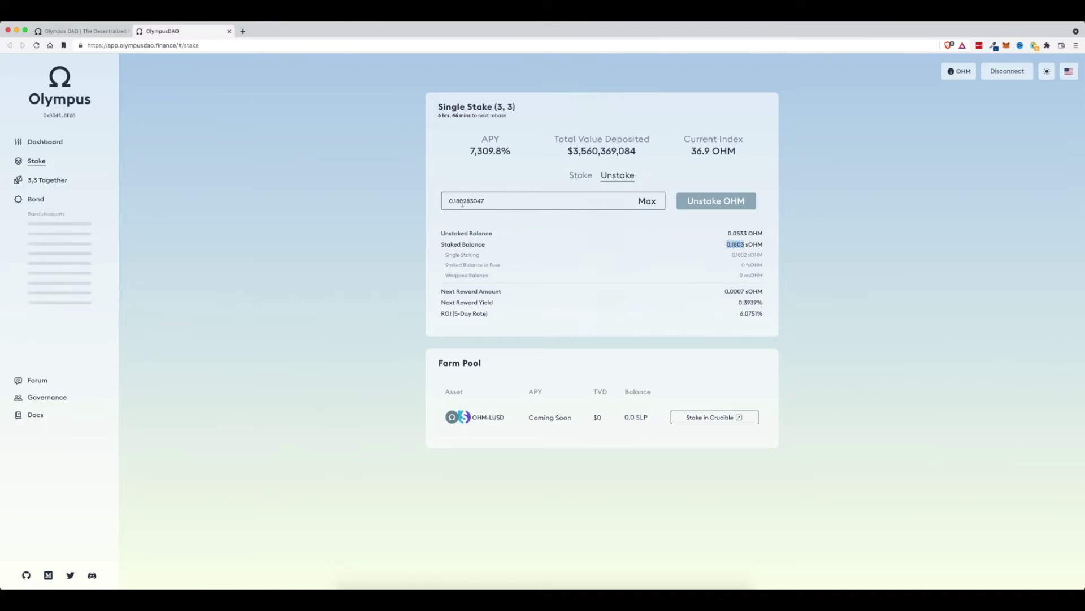
{"action": "left_click", "coordinate": [716, 200]}
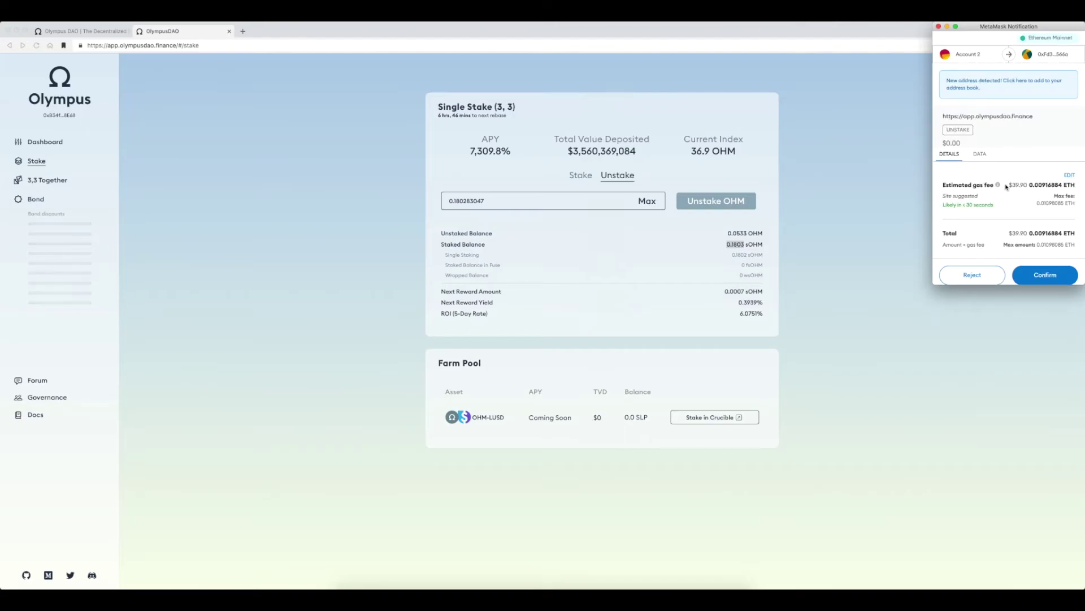
{"action": "double_click", "coordinate": [1027, 185]}
{"action": "left_click", "coordinate": [981, 276]}
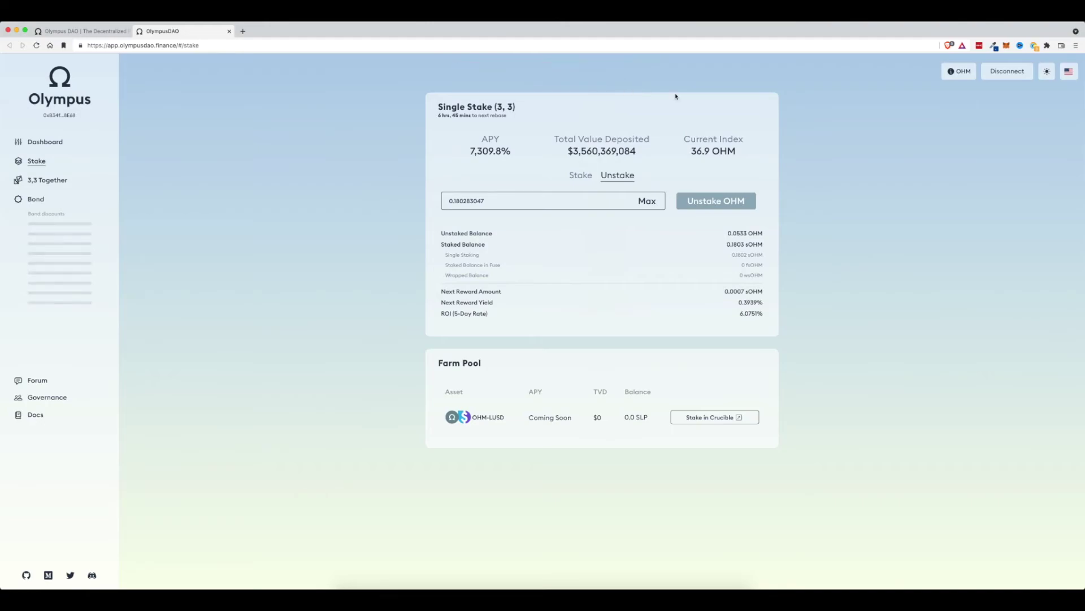
Point out the sOHM staked balance and the 0.0533 unstaked OHM balance.
{"action": "left_click", "coordinate": [753, 233]}
{"action": "double_click", "coordinate": [751, 243]}
{"action": "left_click_drag", "start_coordinate": [746, 232], "coordinate": [717, 235]}
{"action": "left_click", "coordinate": [779, 234]}
Stake the full 0.053318231 OHM, review the $123.59 gas with insufficient funds, and reject it.
{"action": "left_click", "coordinate": [579, 177]}
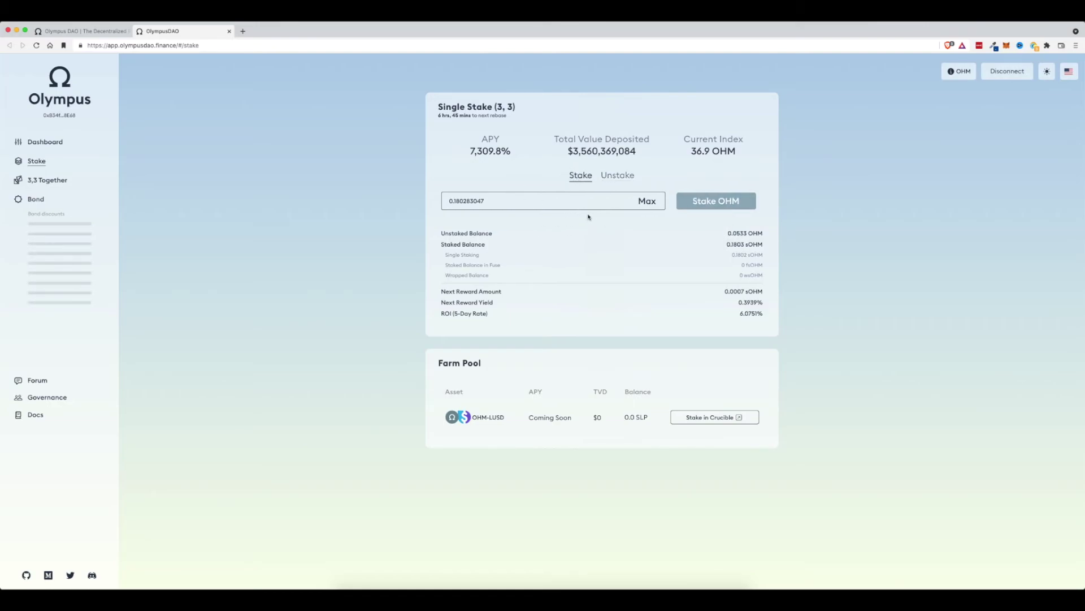
{"action": "left_click", "coordinate": [647, 201]}
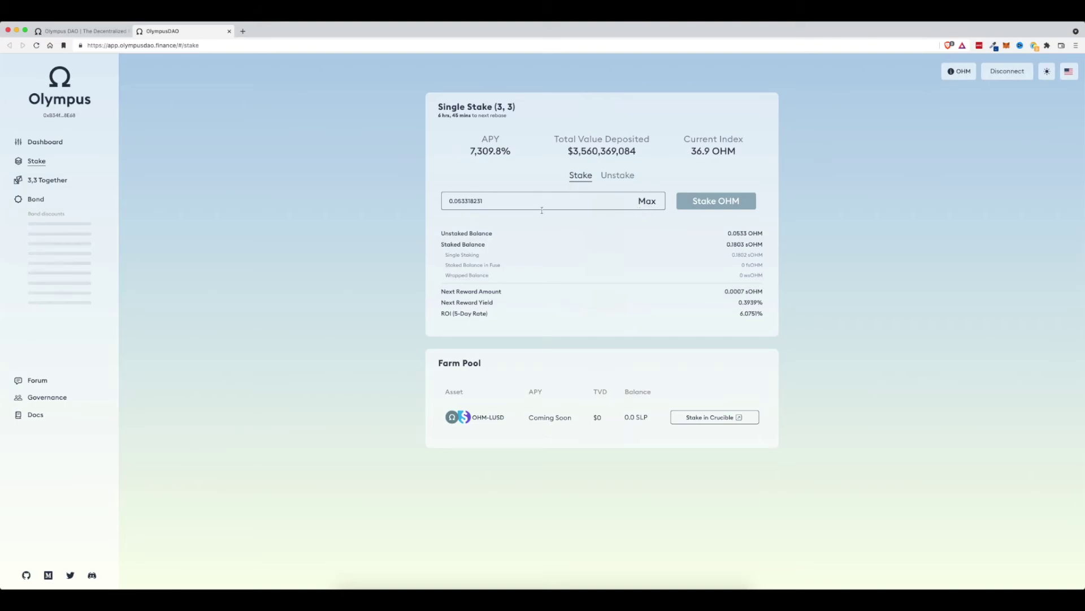
{"action": "double_click", "coordinate": [449, 201]}
{"action": "left_click", "coordinate": [716, 201]}
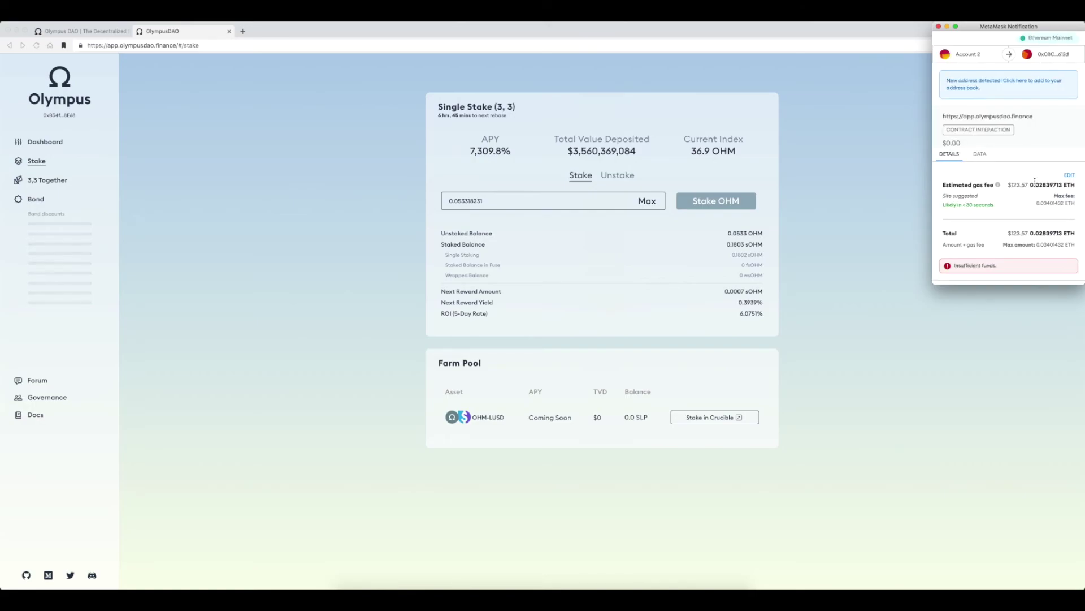
{"action": "left_click_drag", "start_coordinate": [1029, 184], "coordinate": [1009, 185]}
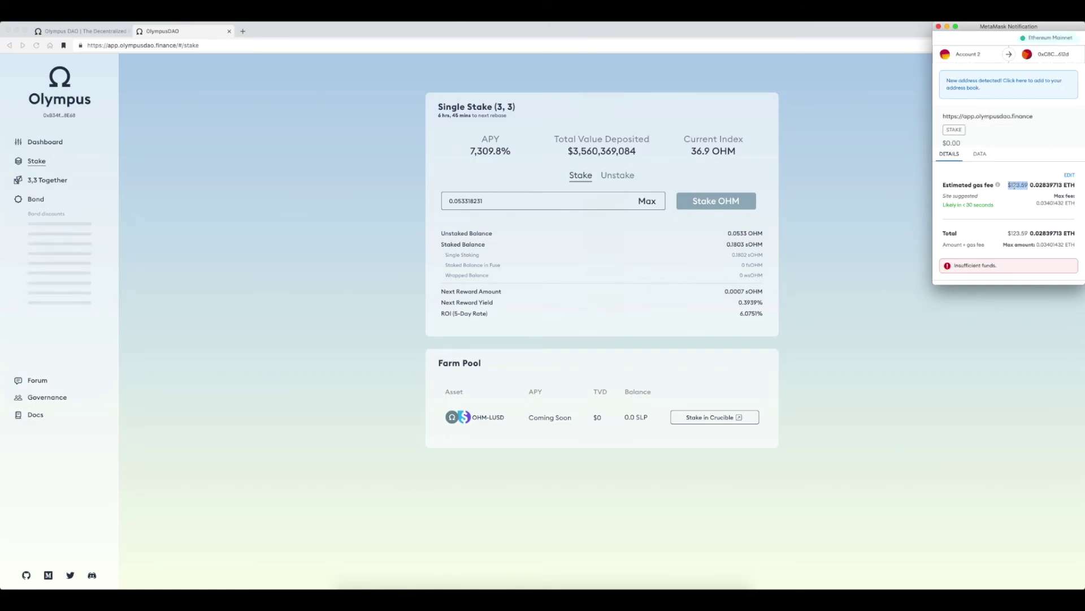
{"action": "scroll", "coordinate": [962, 165], "scroll_direction": "down", "scroll_amount": 2}
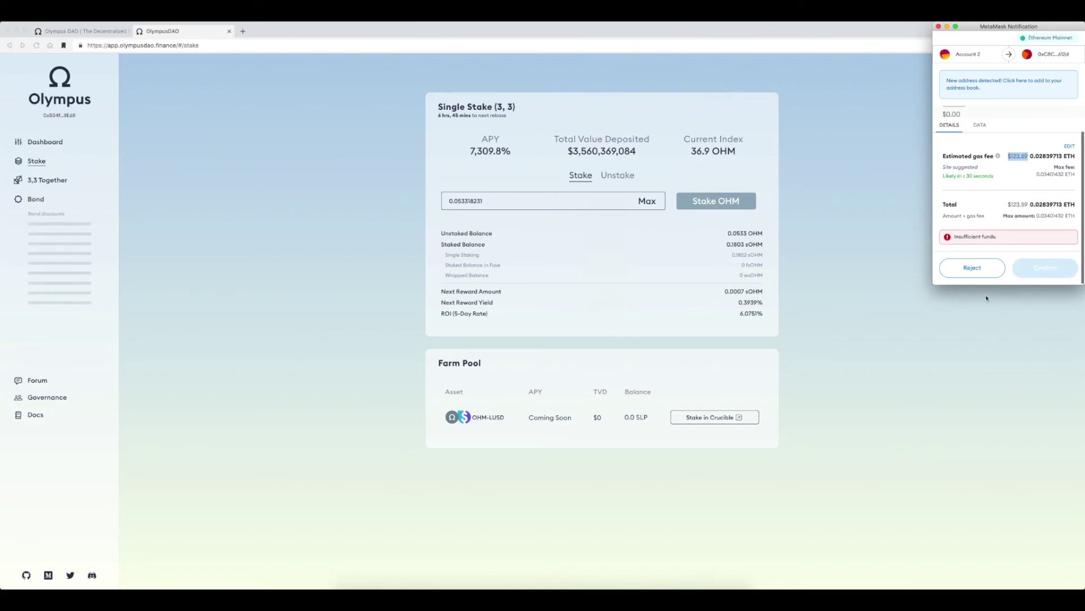
{"action": "left_click", "coordinate": [972, 268]}
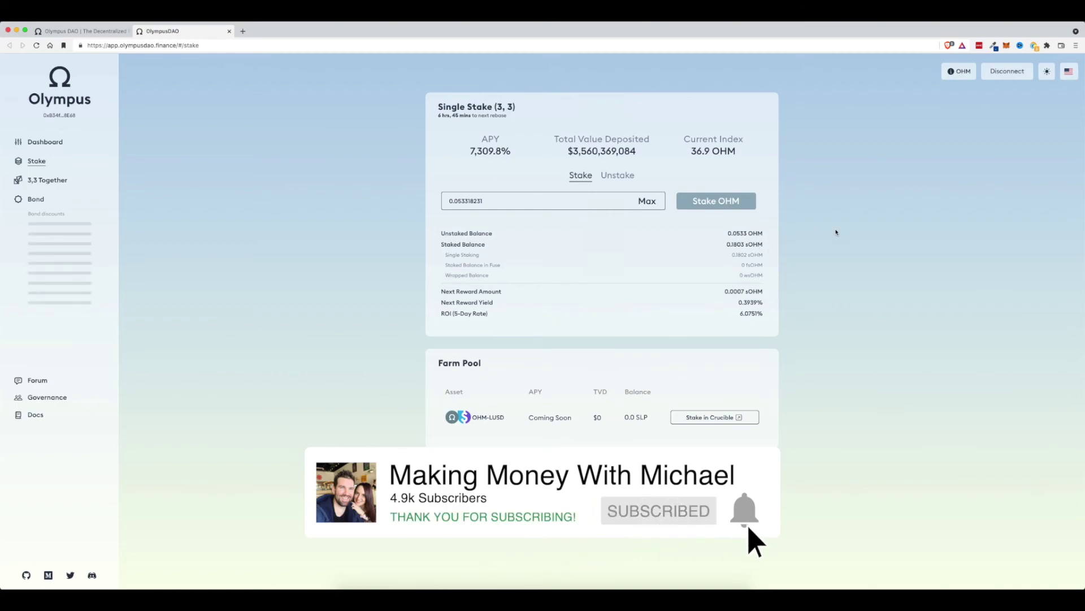
Return the Single Stake card to Unstake, keeping 0.053318231 in the amount field.
{"action": "left_click", "coordinate": [617, 174]}
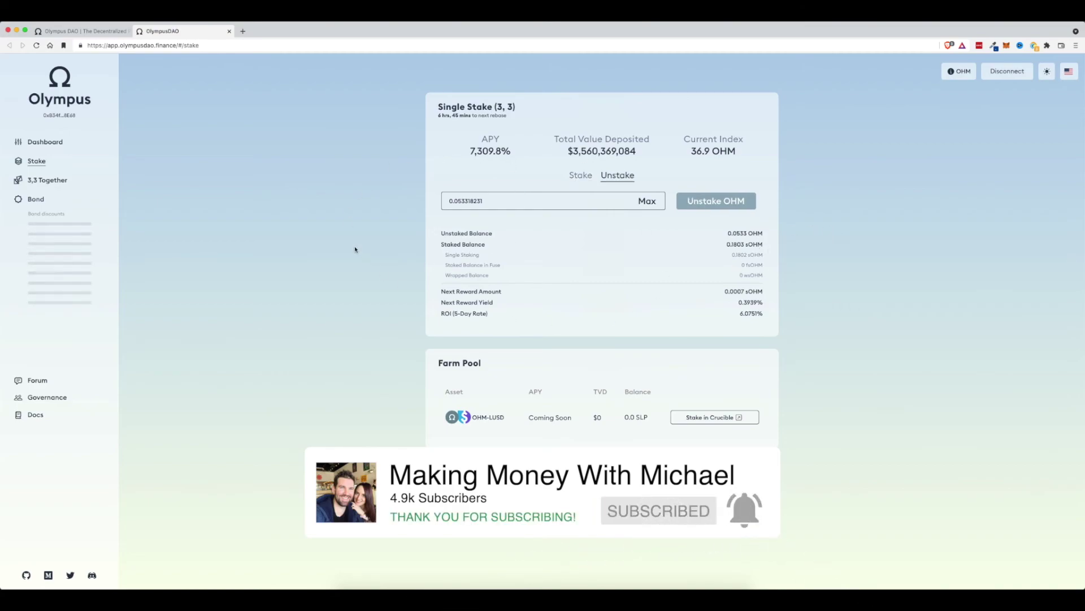